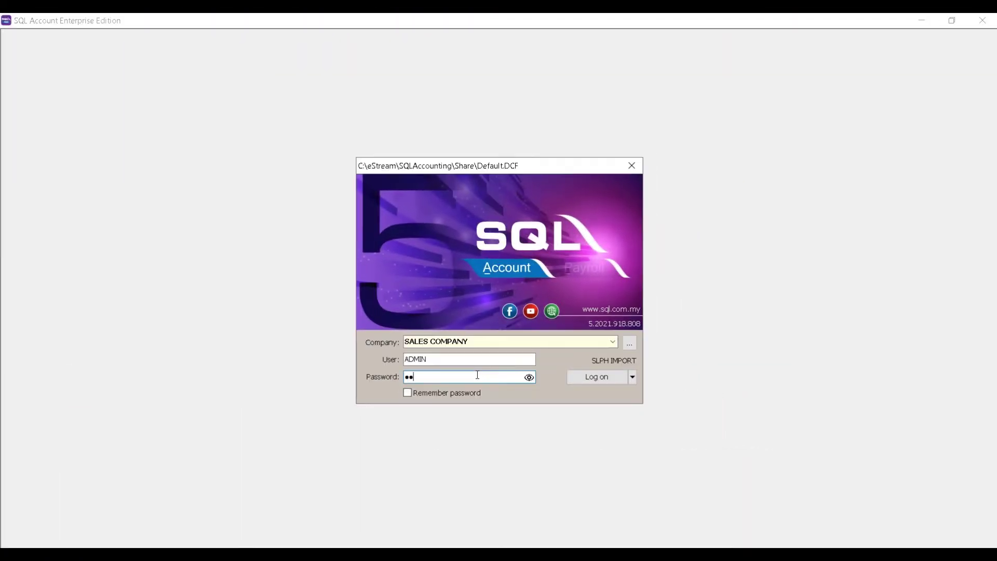
- Log into SALES COMPANY and display its list of seven sales invoices
{"action": "key", "text": "Return"}
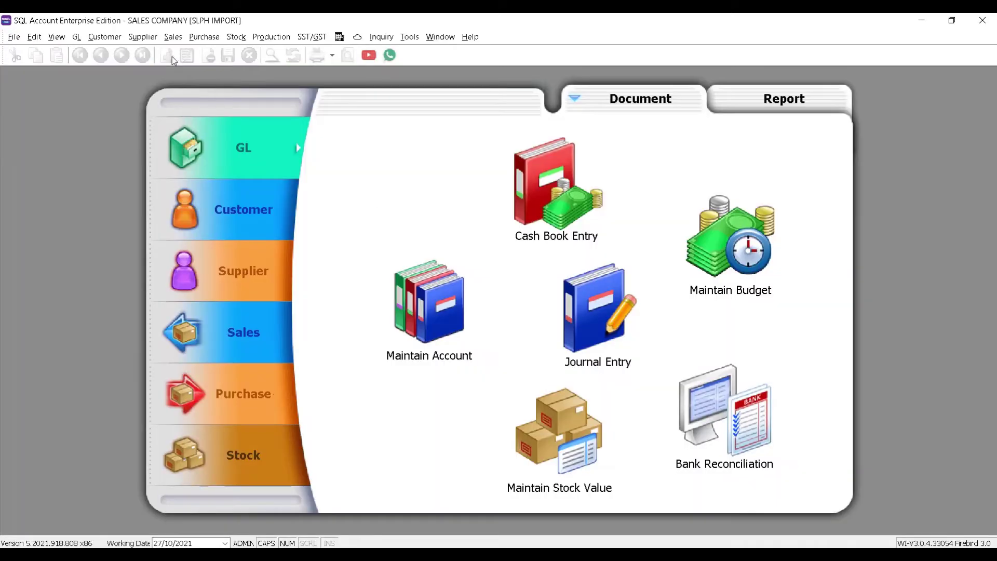
{"action": "left_click", "coordinate": [173, 37]}
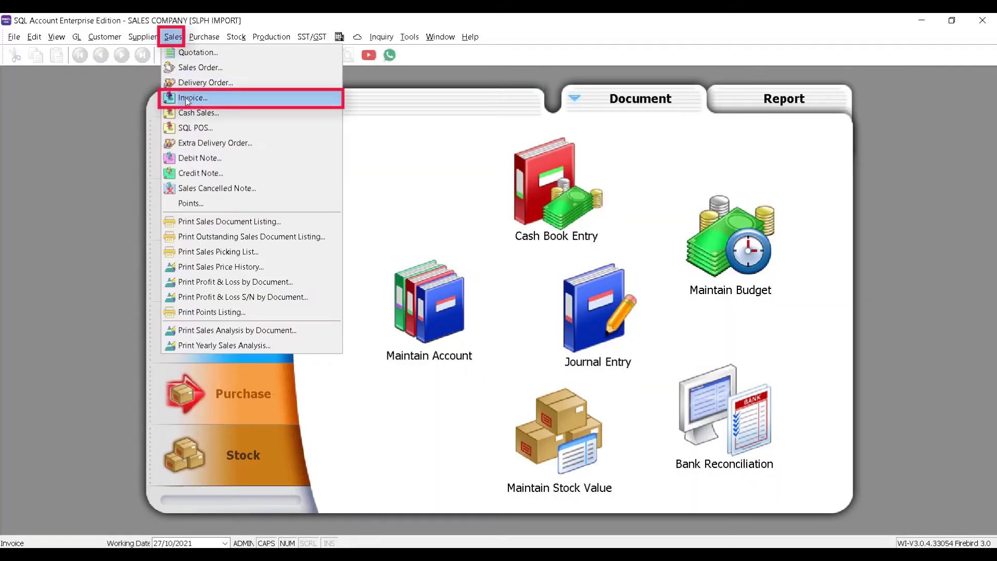
{"action": "left_click", "coordinate": [185, 98]}
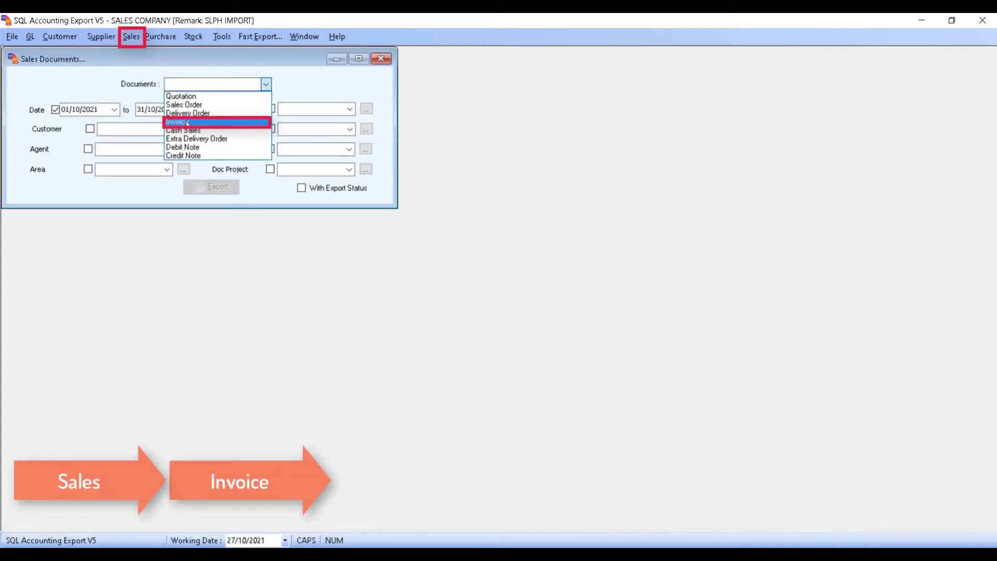
- Export all invoices of any date to SALES INVOICE in Downloads, overwriting, and close the exporter
{"action": "left_click", "coordinate": [187, 122]}
{"action": "left_click", "coordinate": [55, 109]}
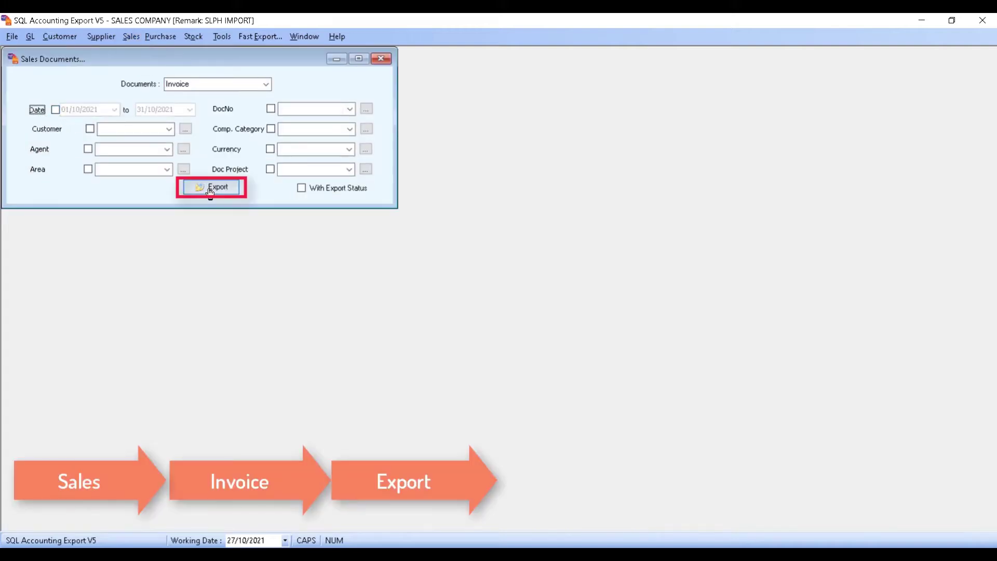
{"action": "left_click", "coordinate": [211, 187]}
{"action": "double_click", "coordinate": [662, 318]}
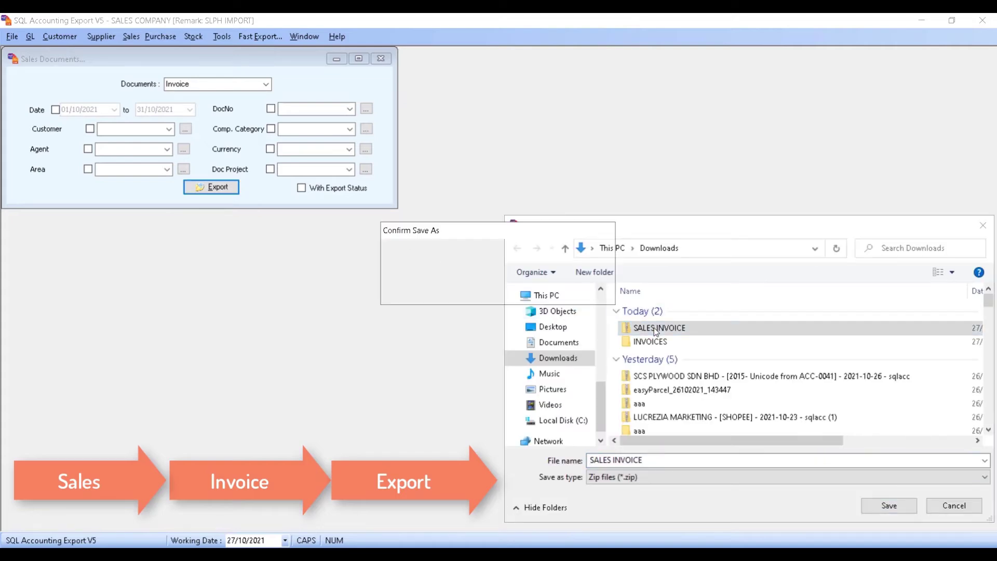
{"action": "left_click", "coordinate": [545, 295]}
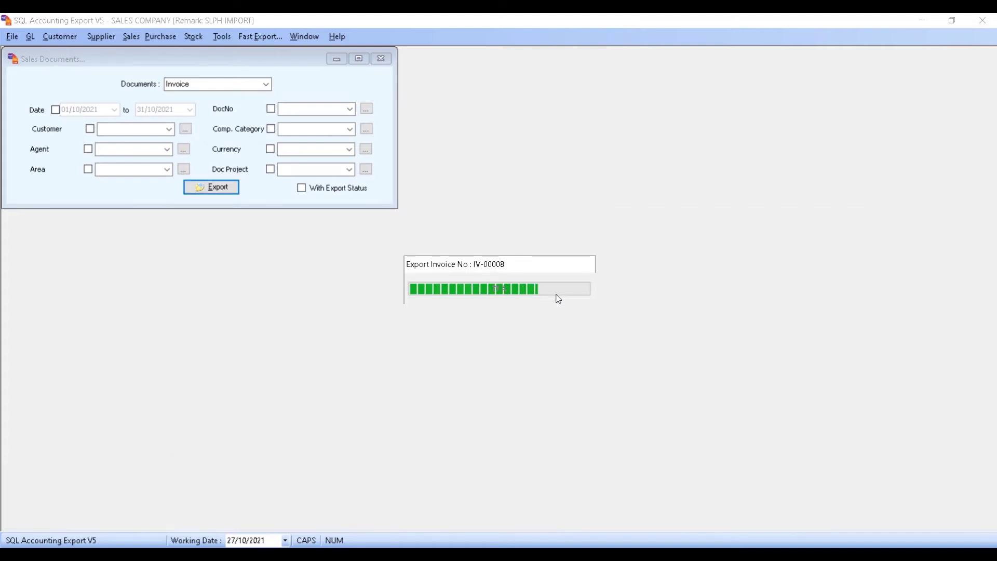
{"action": "left_click", "coordinate": [514, 321]}
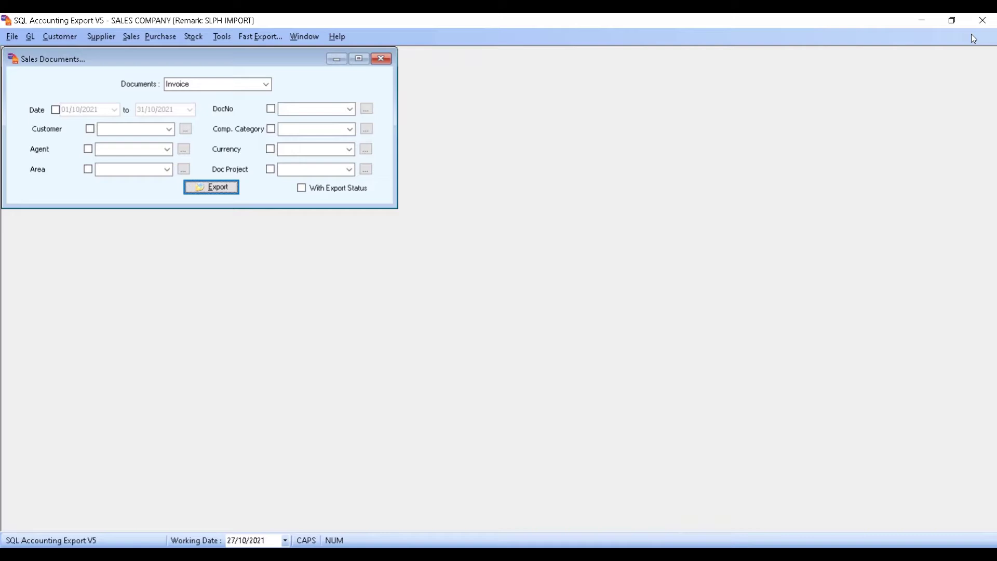
{"action": "left_click", "coordinate": [983, 21]}
- Log out of the sales company and log into PURCHASE COMPANY
{"action": "left_click", "coordinate": [13, 36]}
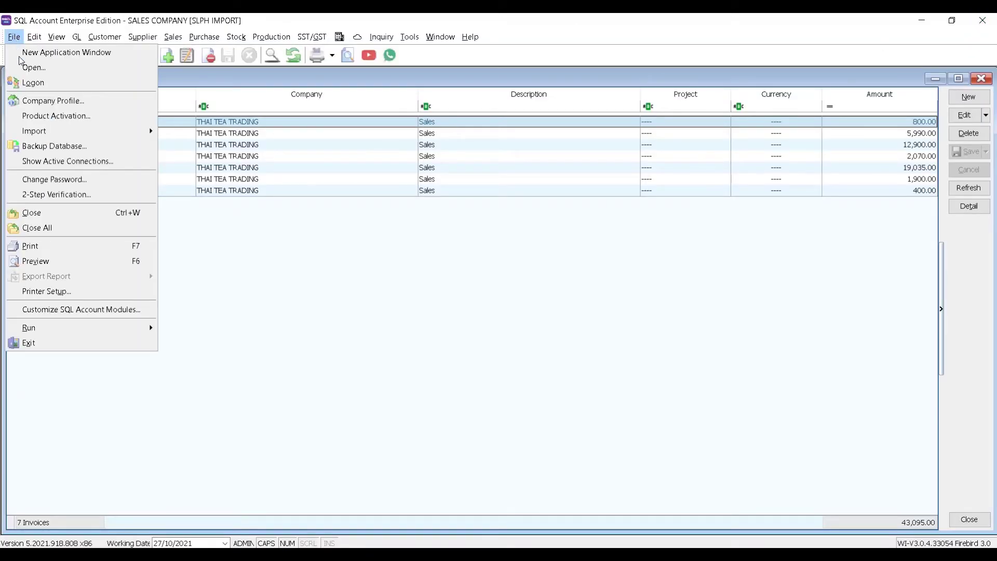
{"action": "left_click", "coordinate": [35, 80]}
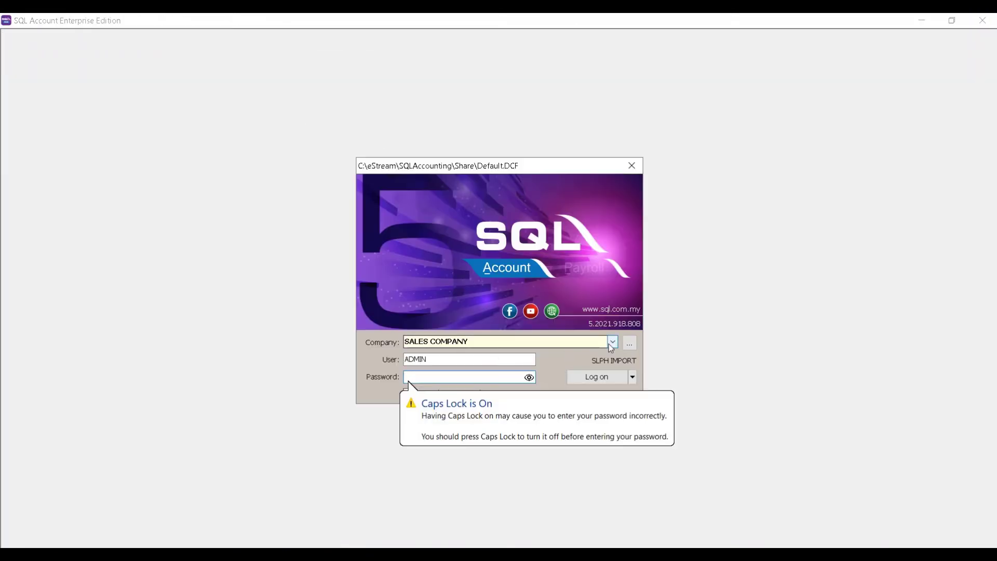
{"action": "left_click", "coordinate": [610, 345]}
{"action": "double_click", "coordinate": [467, 134]}
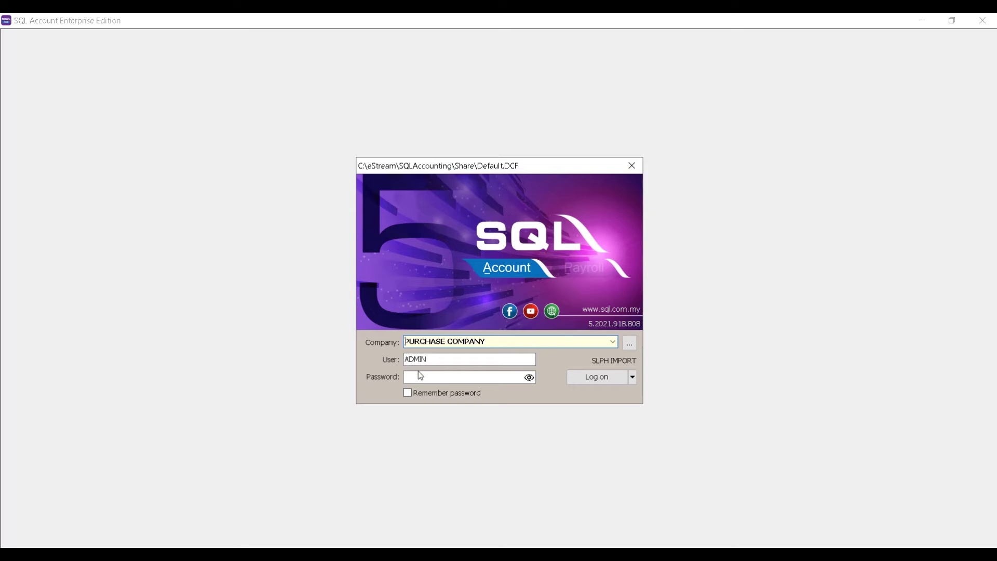
{"action": "left_click", "coordinate": [418, 376]}
{"action": "type", "text": "a"}
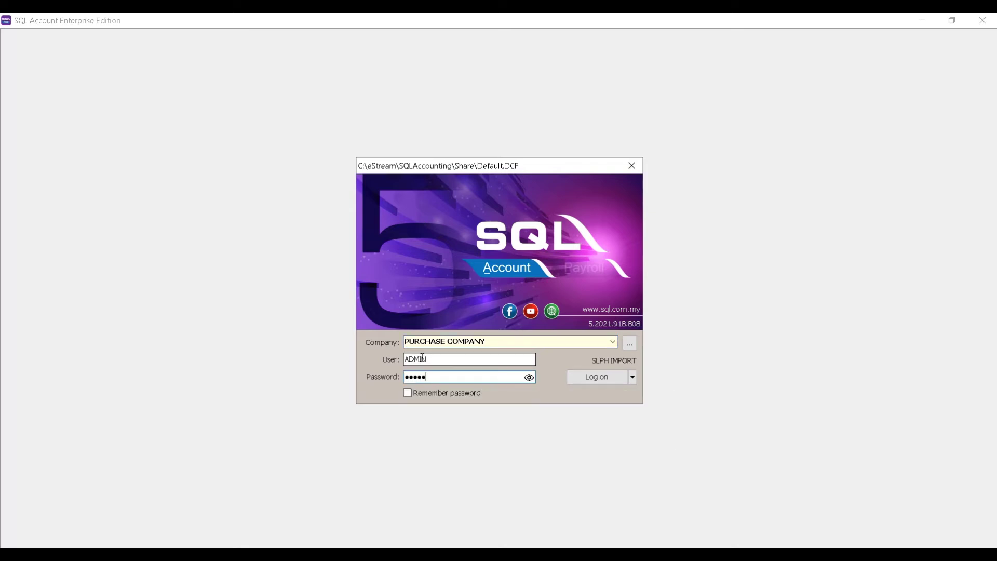
{"action": "key", "text": "Return"}
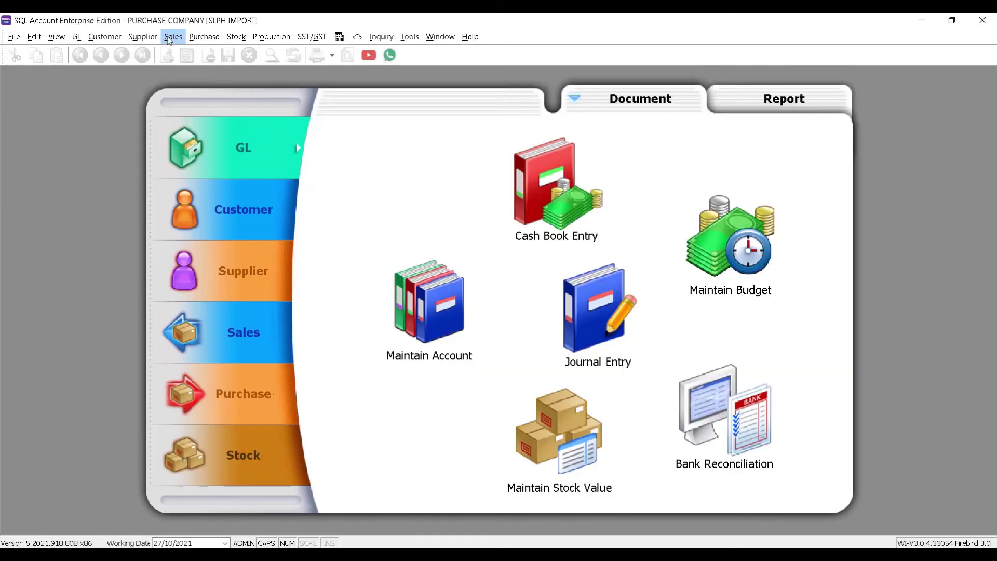
- Show the empty Purchase Invoice list and launch SQL Acc SL PH Import V5
{"action": "left_click", "coordinate": [204, 36]}
{"action": "left_click", "coordinate": [227, 97]}
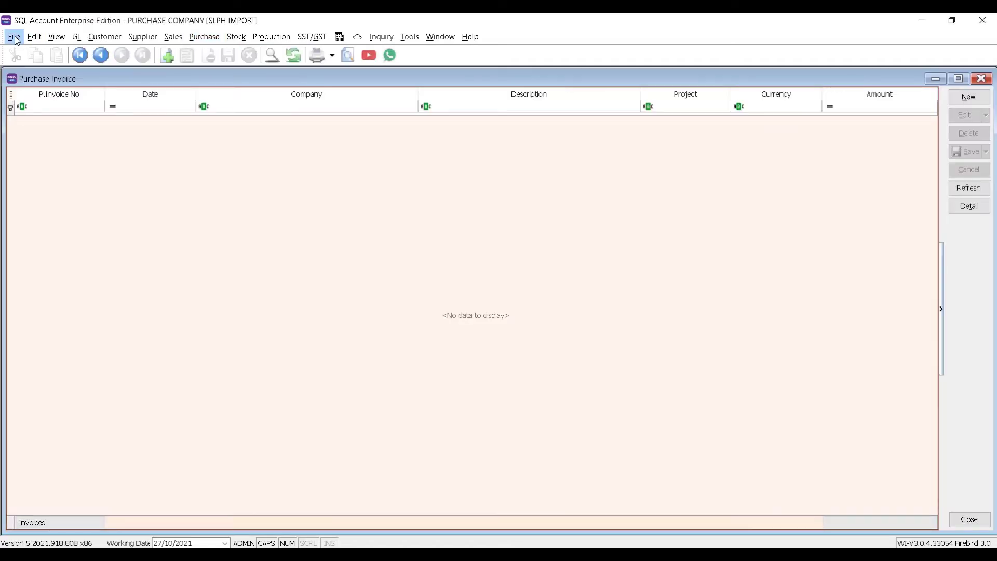
{"action": "left_click", "coordinate": [15, 37]}
{"action": "mouse_move", "coordinate": [29, 327]}
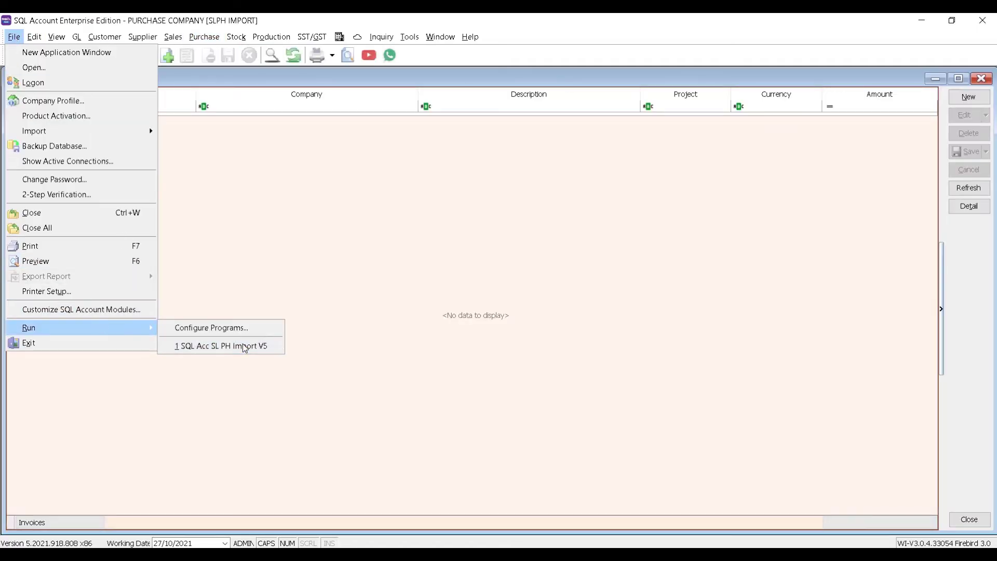
{"action": "left_click", "coordinate": [220, 347]}
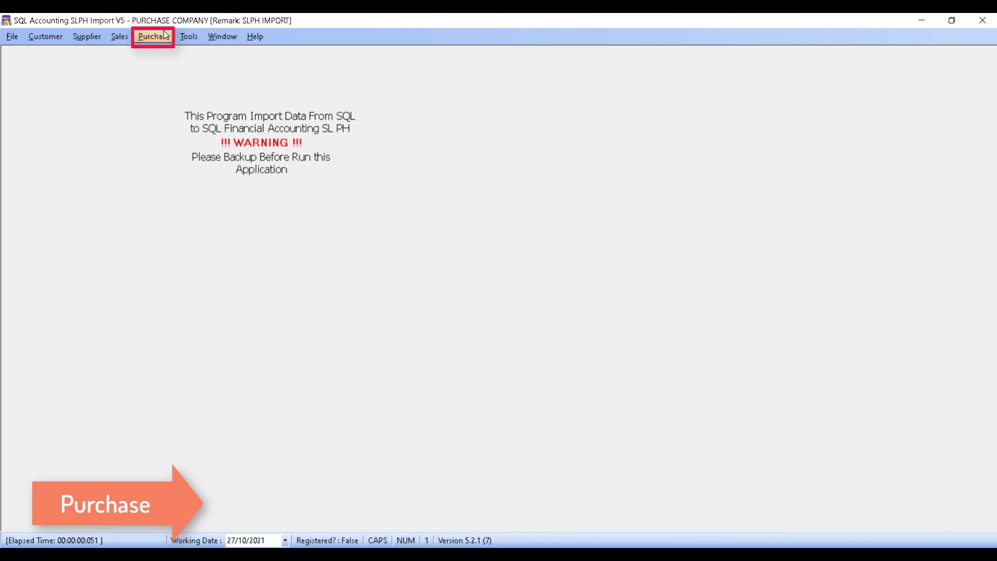
- Load the SALES INVOICE export file into the Purchase Invoice import
{"action": "left_click", "coordinate": [153, 37]}
{"action": "left_click", "coordinate": [187, 99]}
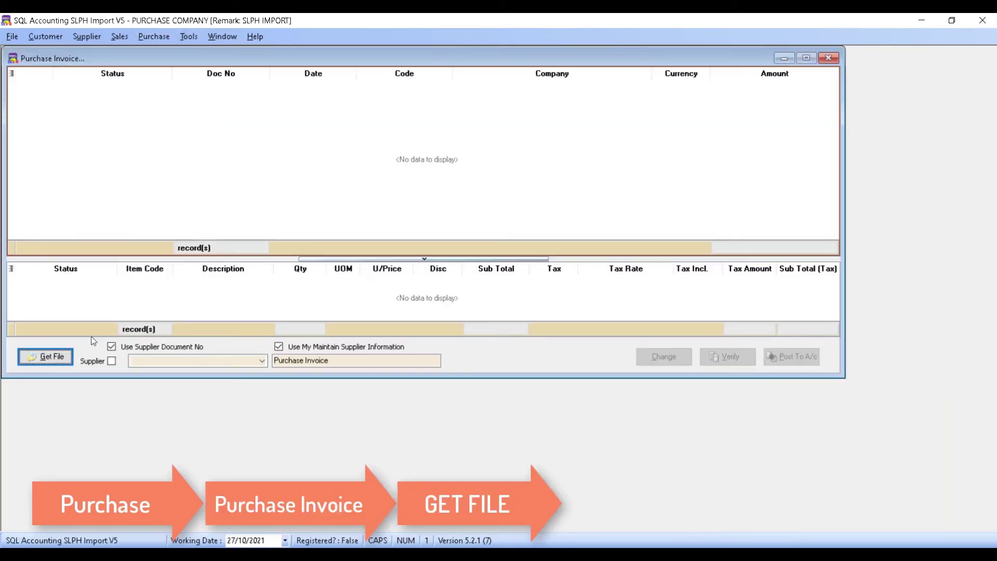
{"action": "left_click", "coordinate": [51, 356]}
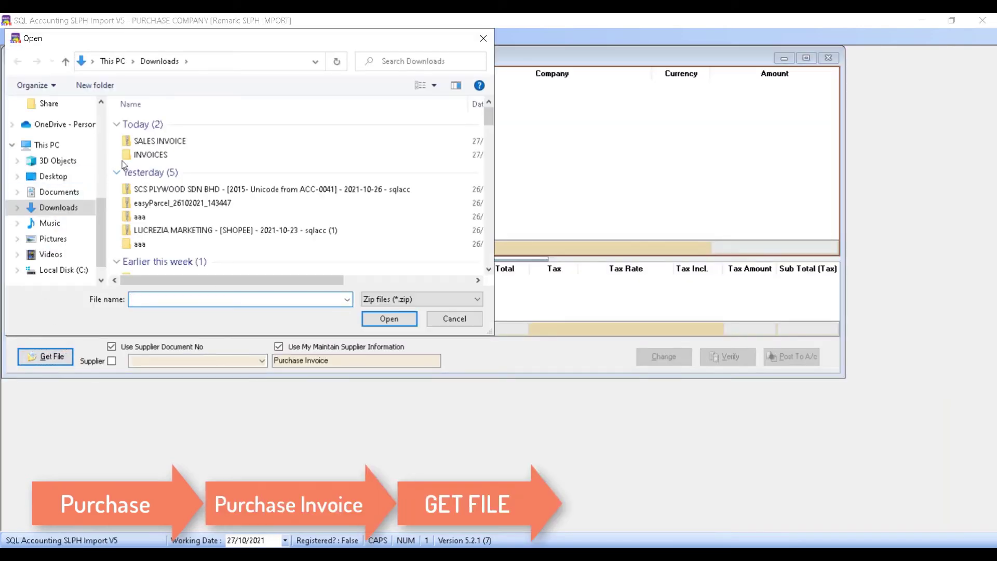
{"action": "double_click", "coordinate": [160, 141]}
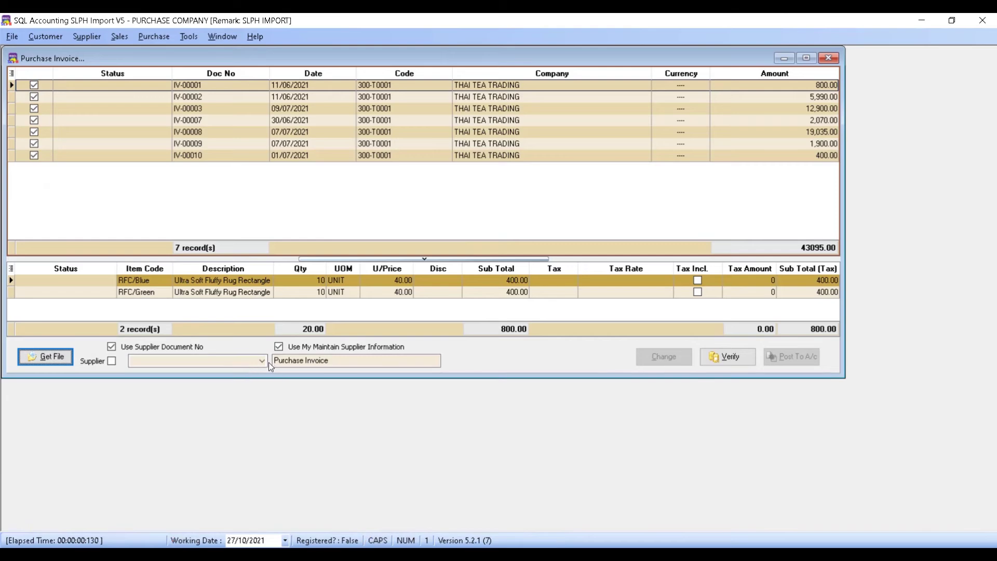
- Assign supplier 400-E0001 to all seven imported invoices
{"action": "left_click", "coordinate": [264, 360]}
{"action": "left_click", "coordinate": [195, 402]}
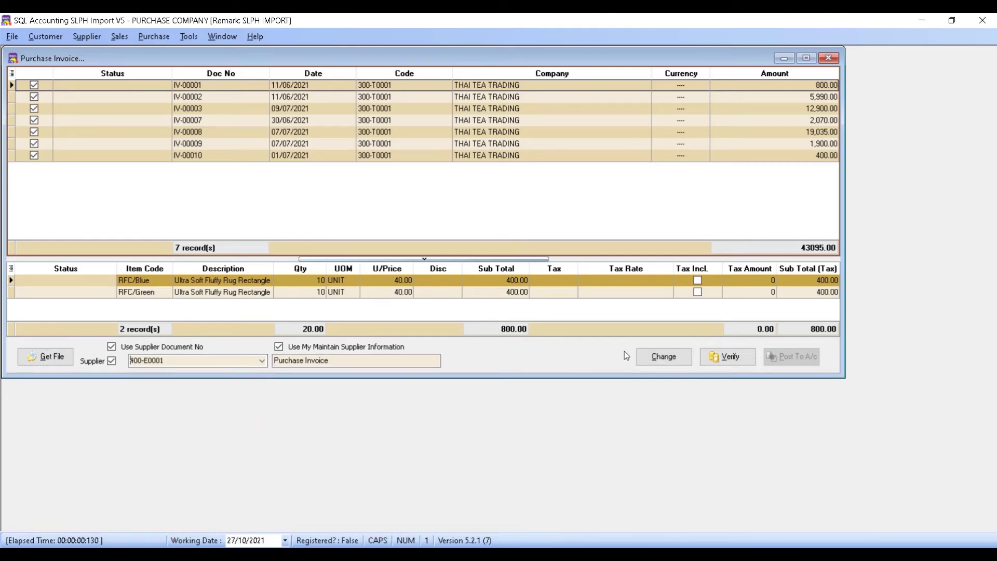
{"action": "left_click", "coordinate": [662, 356]}
{"action": "left_click", "coordinate": [662, 356]}
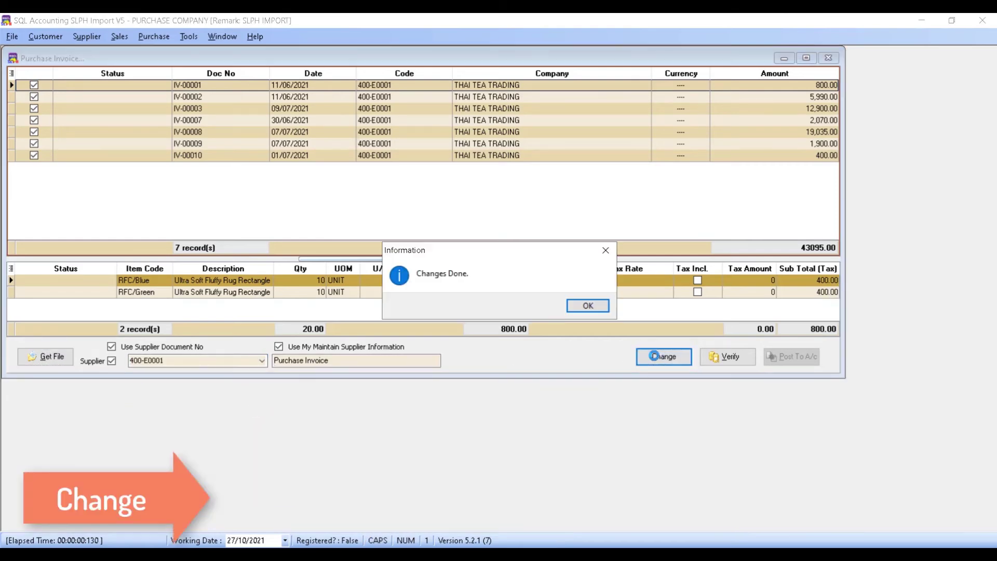
{"action": "left_click", "coordinate": [587, 305]}
- Verify the invoices and post them to the purchase company's accounts
{"action": "left_click", "coordinate": [724, 356]}
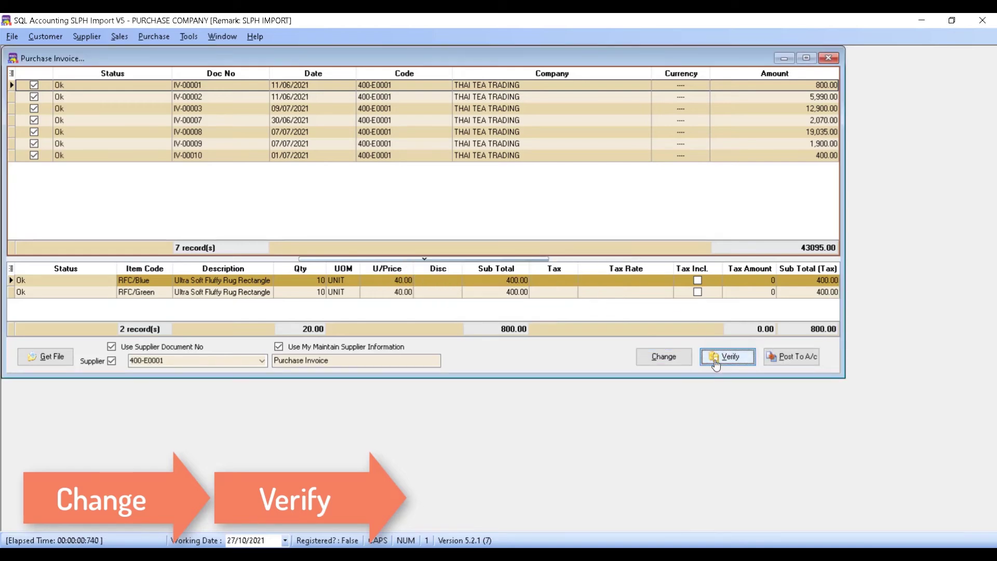
{"action": "left_click", "coordinate": [791, 356]}
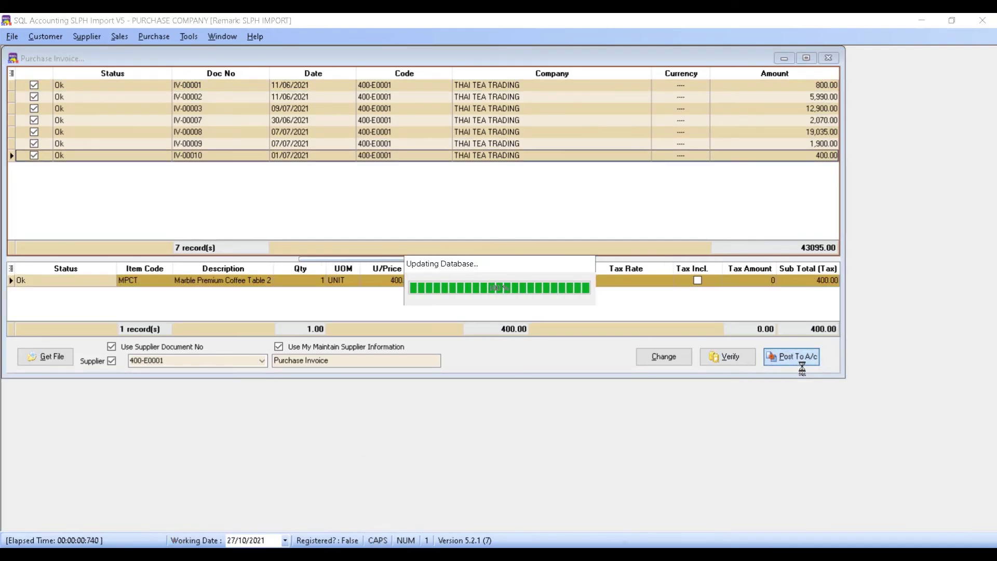
{"action": "left_click", "coordinate": [586, 306]}
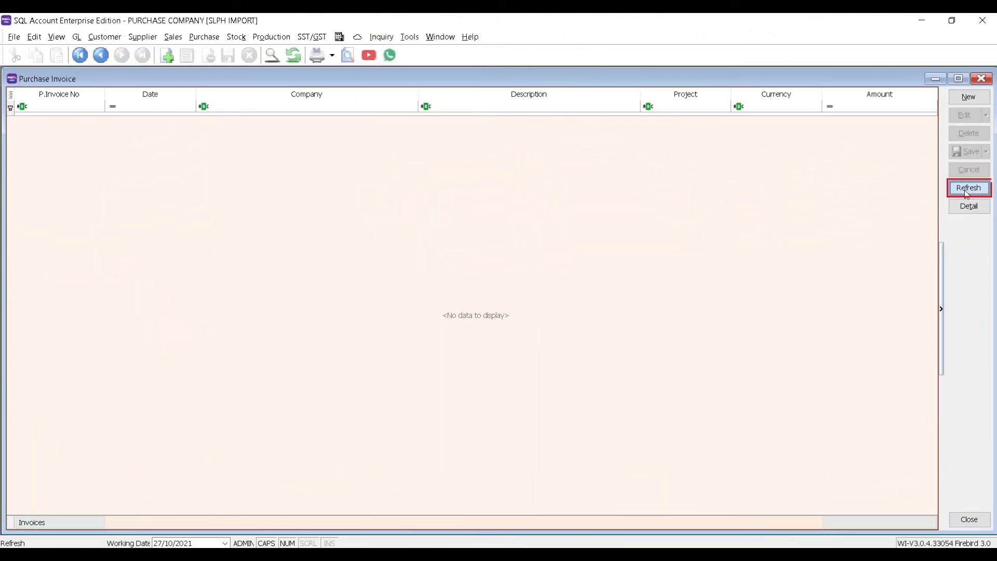
- Refresh the list to show the seven Empire Furniture invoices, then open IV-00001
{"action": "left_click", "coordinate": [967, 188]}
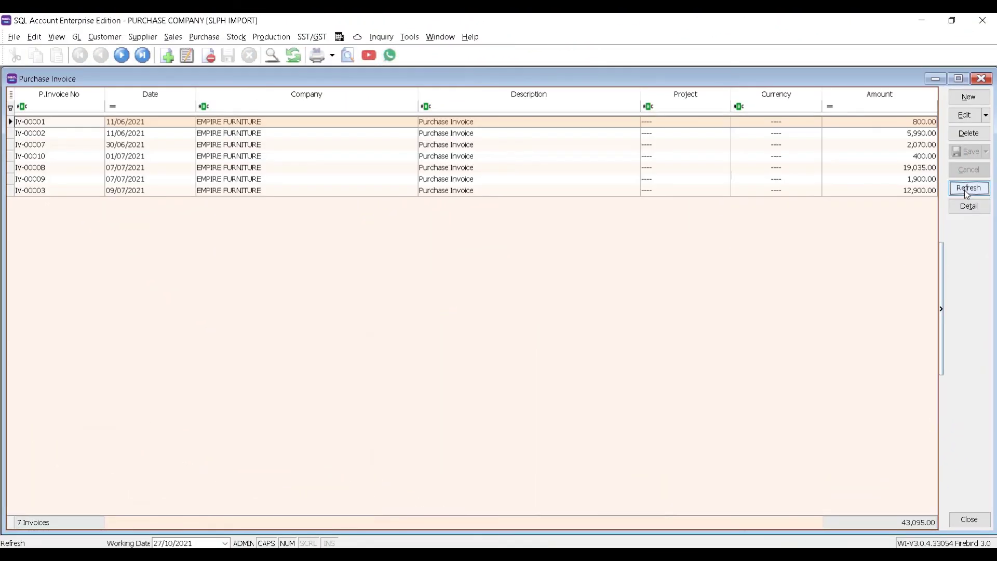
{"action": "left_click", "coordinate": [466, 122]}
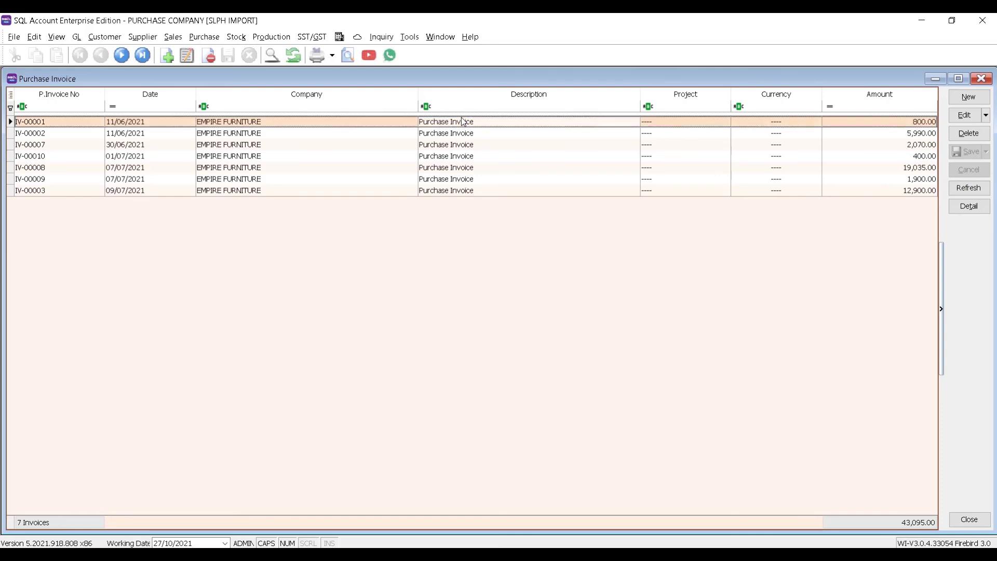
{"action": "double_click", "coordinate": [464, 121]}
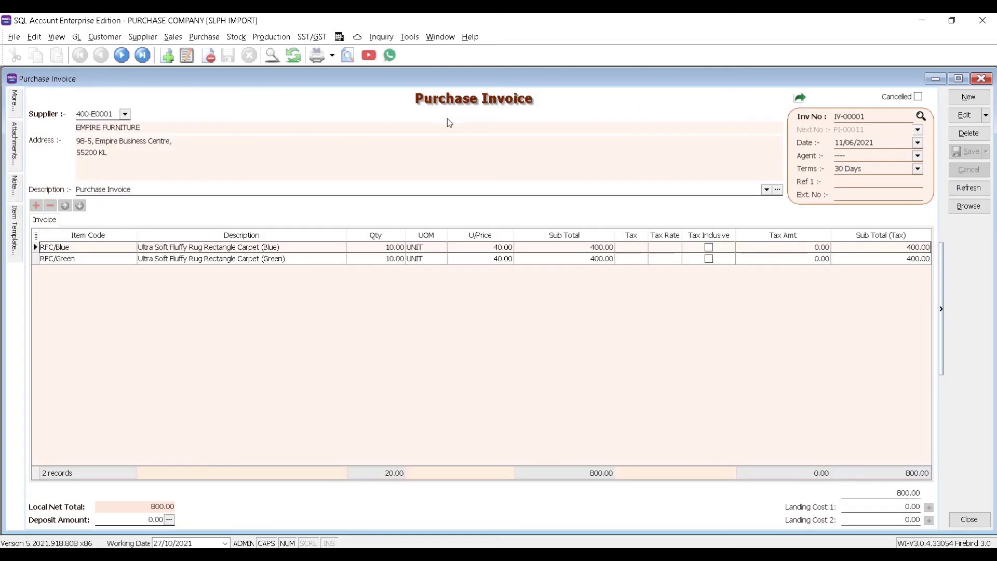